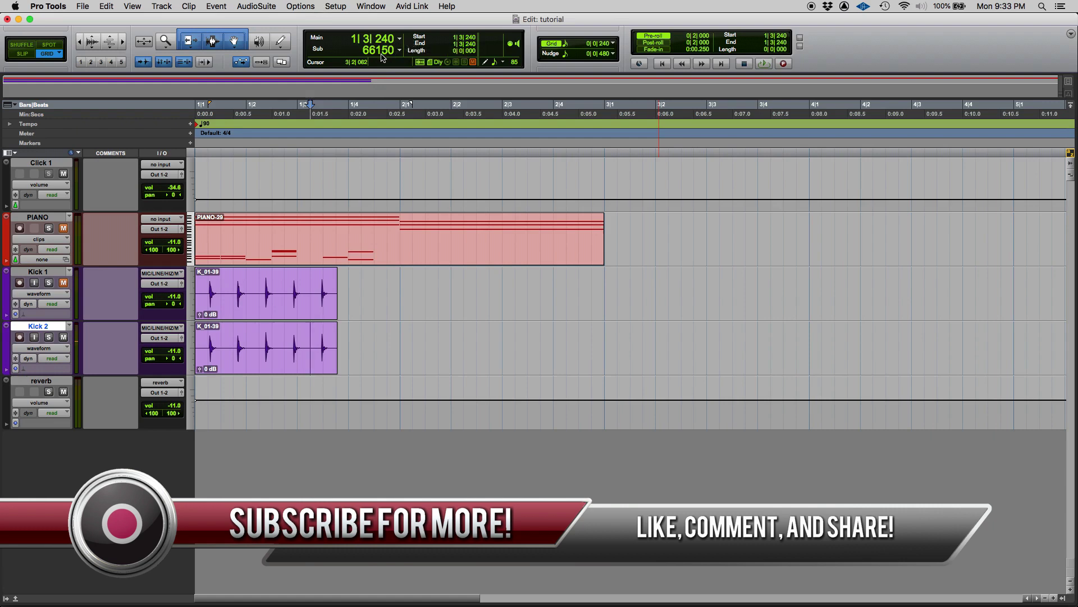
Open the Big Counter window from the Window menu and move it toward the screen middle.
left_click(377, 6)
left_click(377, 8)
left_click(376, 8)
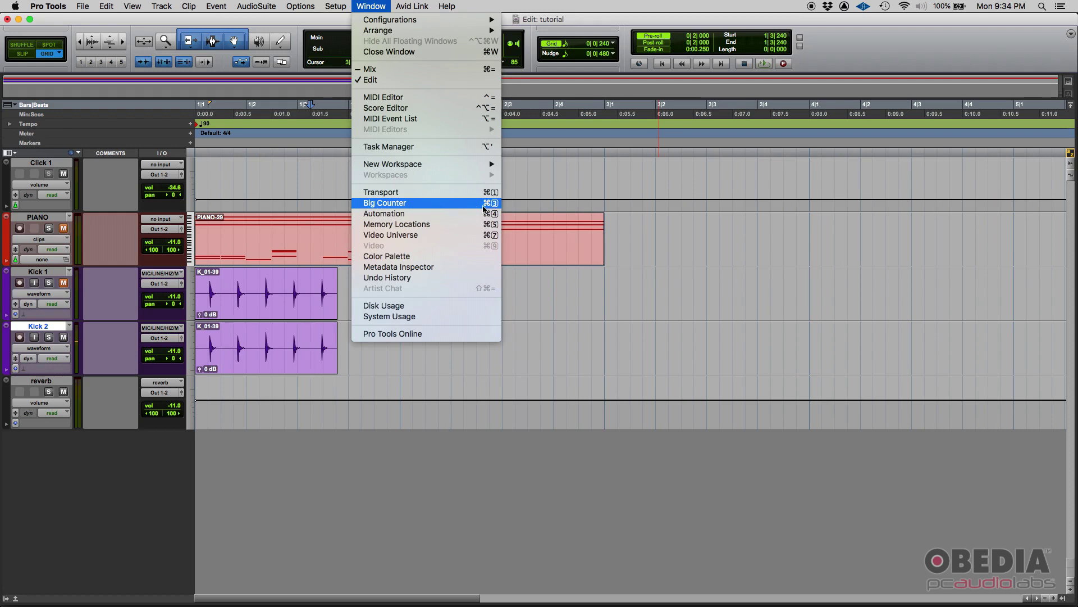
left_click(418, 203)
left_click_drag(725, 237, 452, 347)
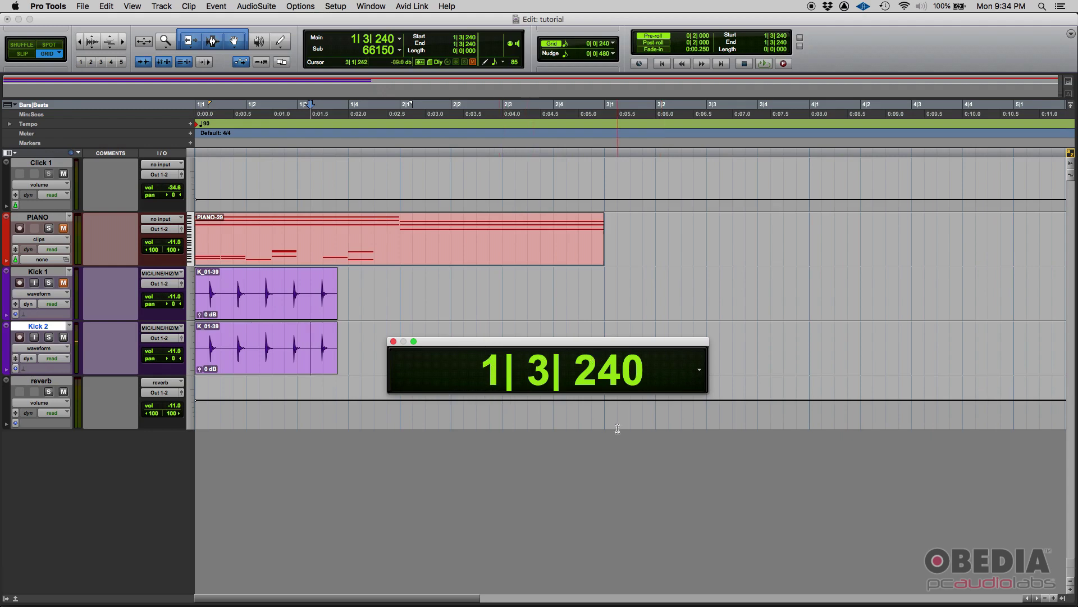
Switch the Big Counter to Min:Secs, then Timecode, then Feet+Frames.
left_click(700, 372)
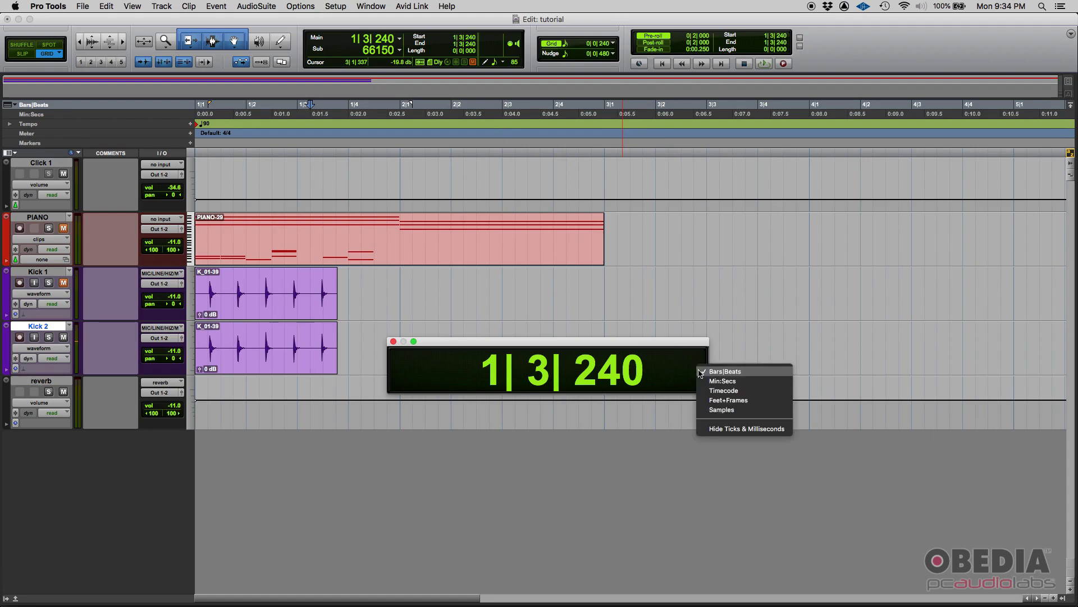
left_click(703, 381)
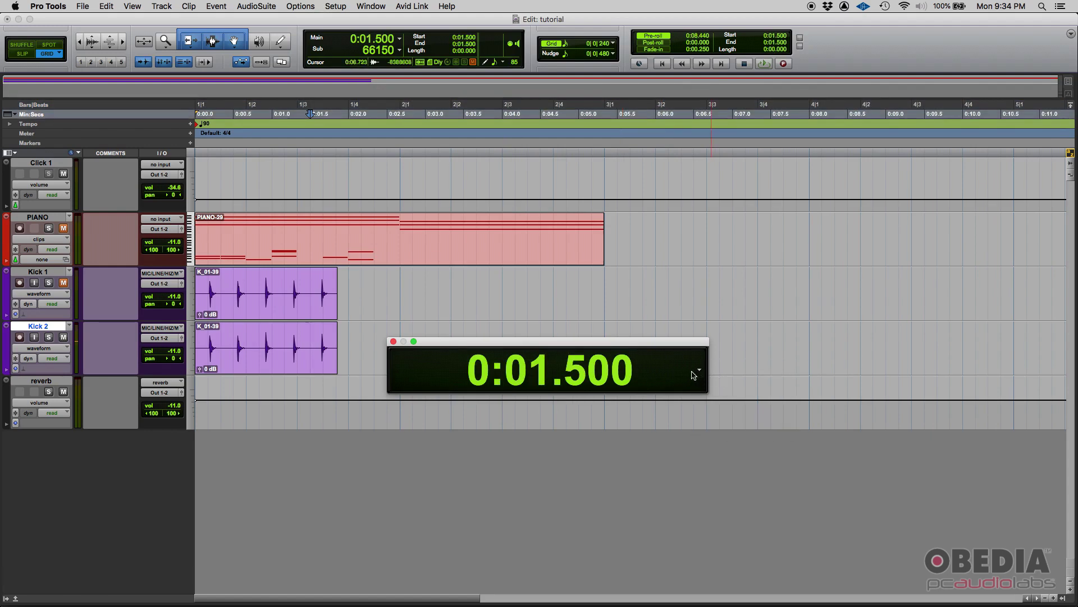
left_click(700, 371)
left_click(711, 380)
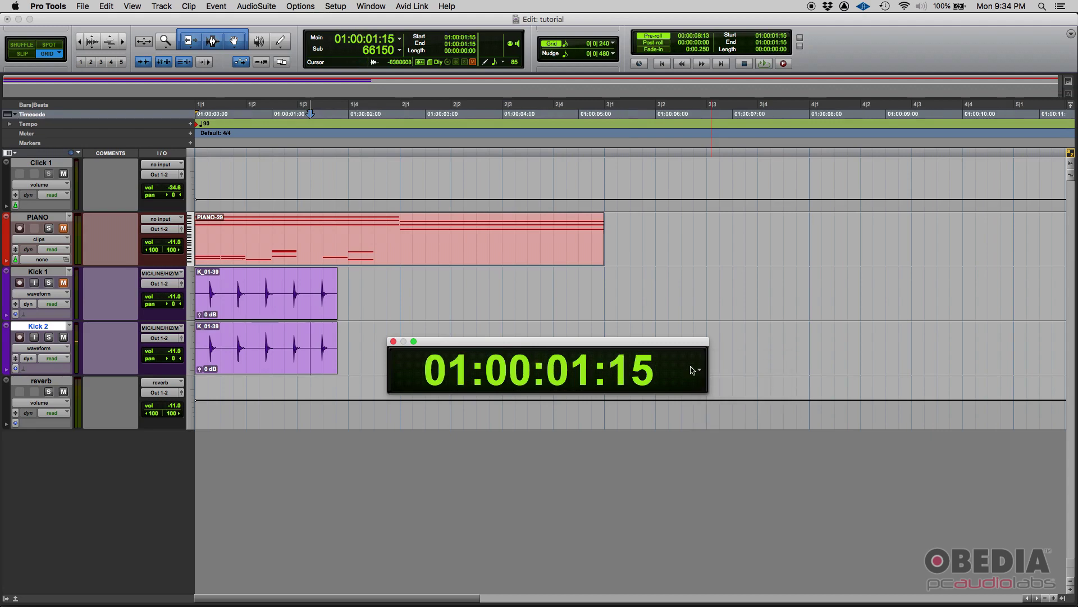
left_click(698, 371)
left_click(712, 380)
Show Samples, return the counter to Bars|Beats, and move it up and right.
left_click(698, 372)
left_click(716, 381)
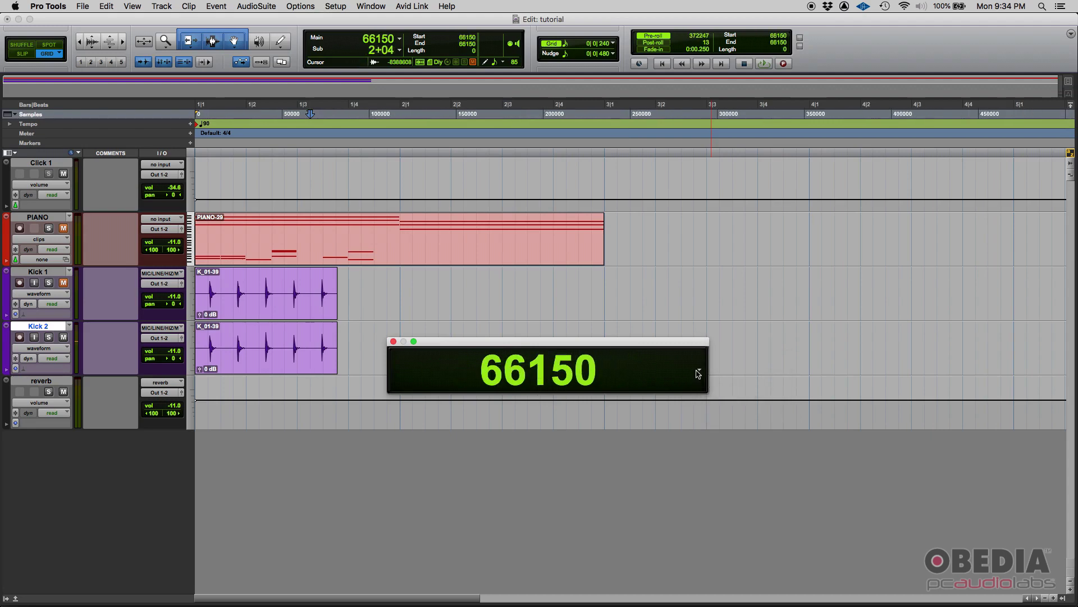
left_click(703, 371)
left_click(722, 331)
left_click_drag(693, 368, 838, 337)
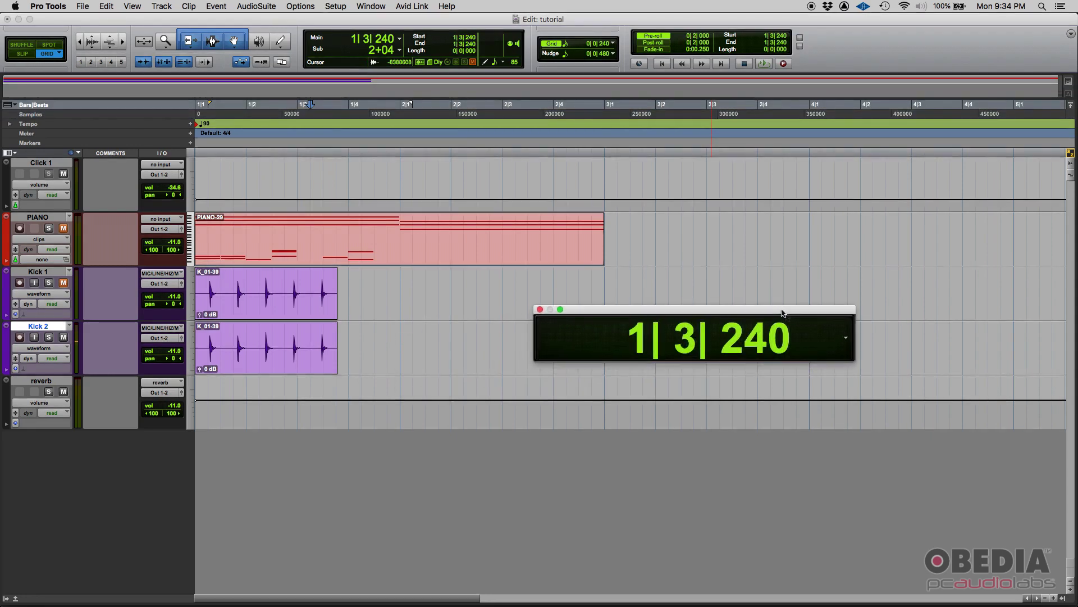
Move the Big Counter window slightly higher on screen.
left_click(837, 336)
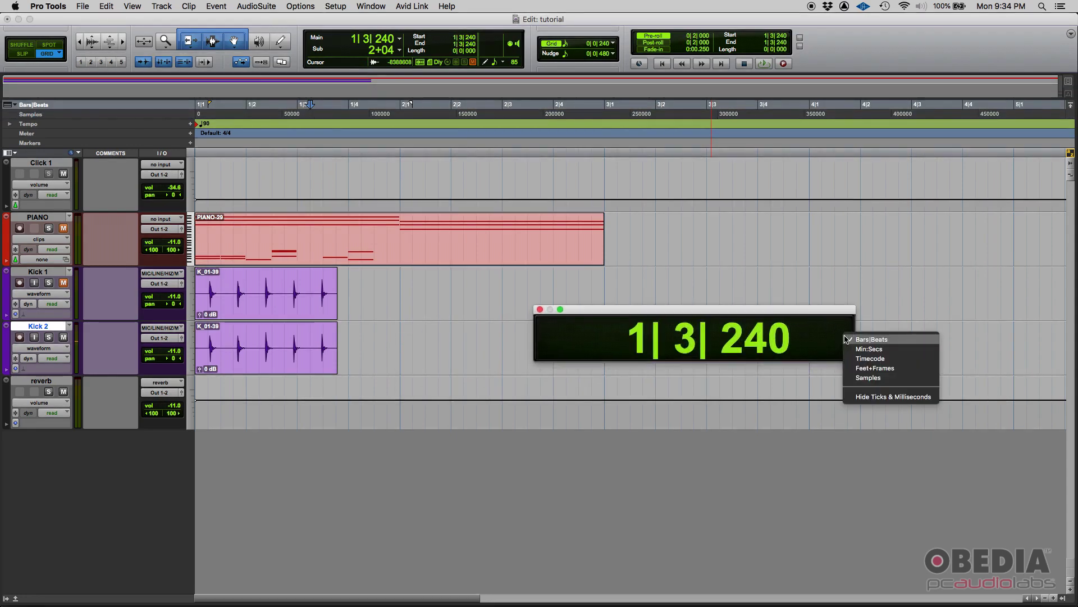
left_click(703, 308)
left_click_drag(703, 311, 702, 291)
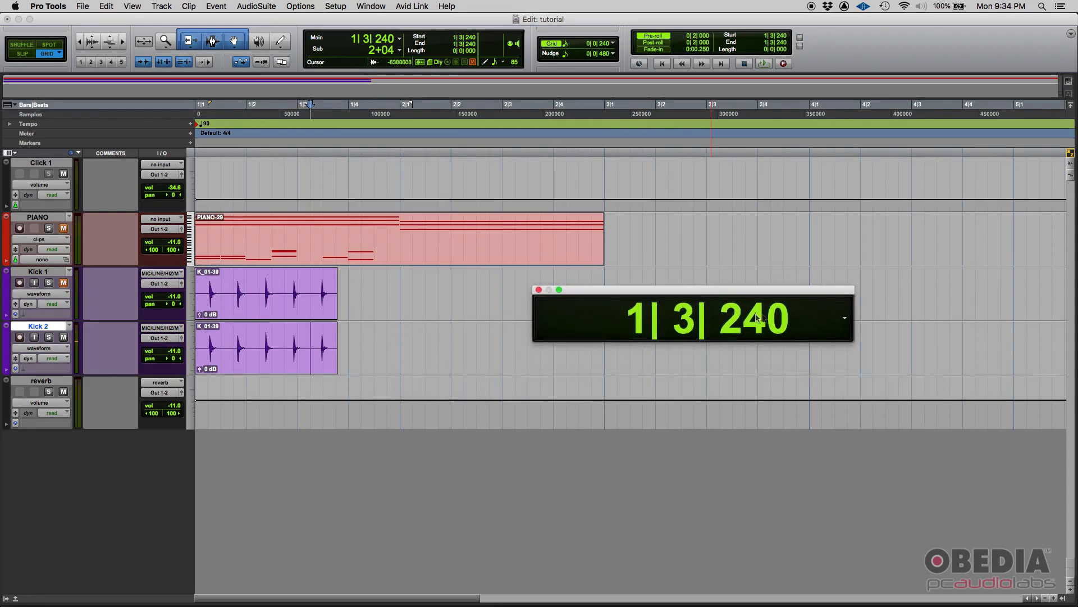
Enable Hide Ticks & Milliseconds under Min:Secs, then return to Bars|Beats reading 1| 3.
left_click(845, 318)
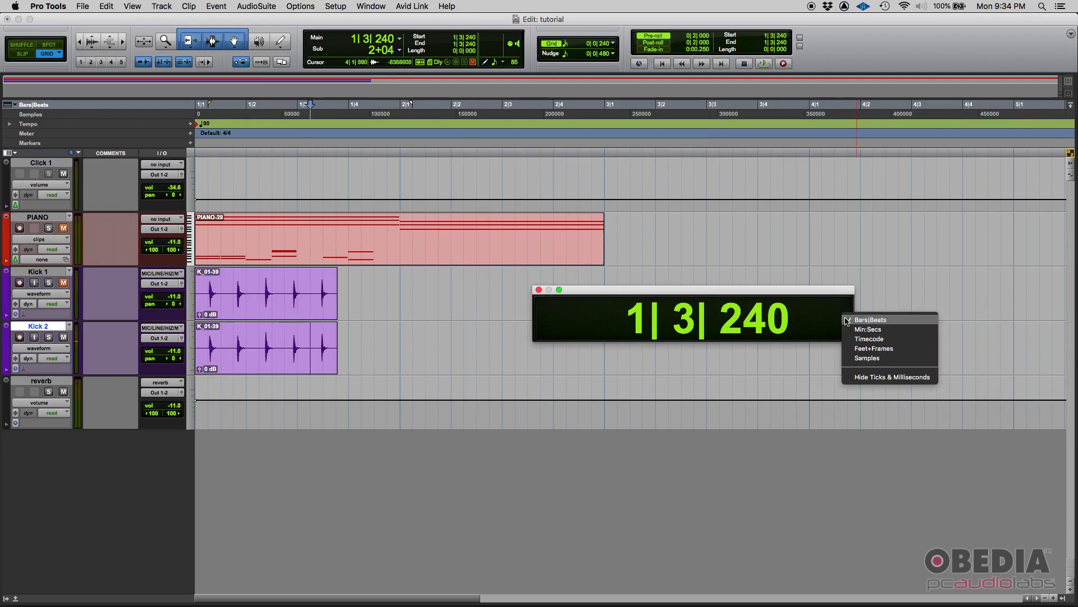
left_click(848, 329)
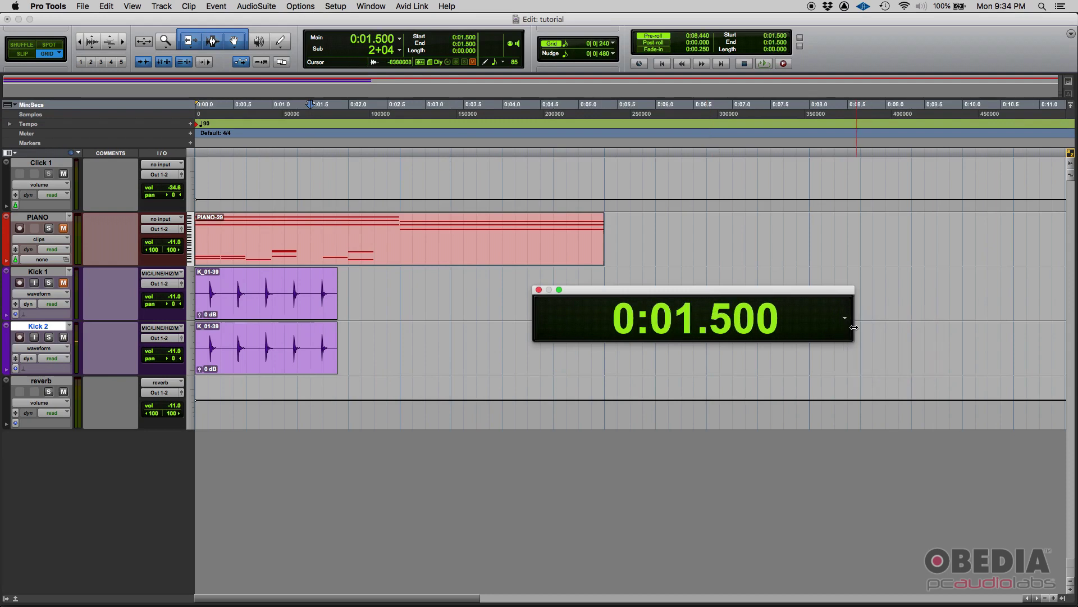
left_click(848, 324)
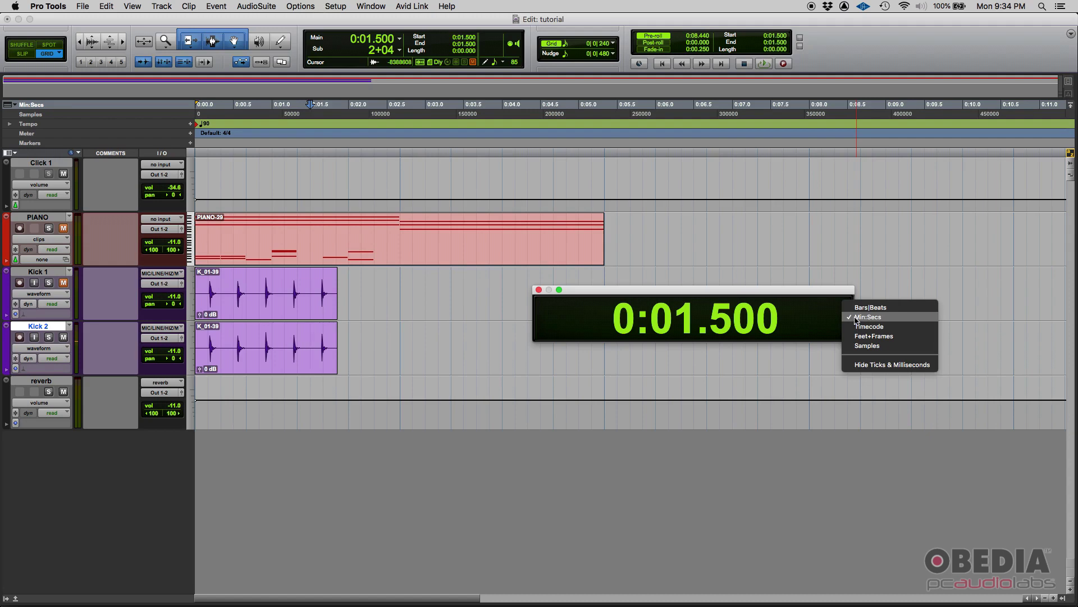
left_click(863, 365)
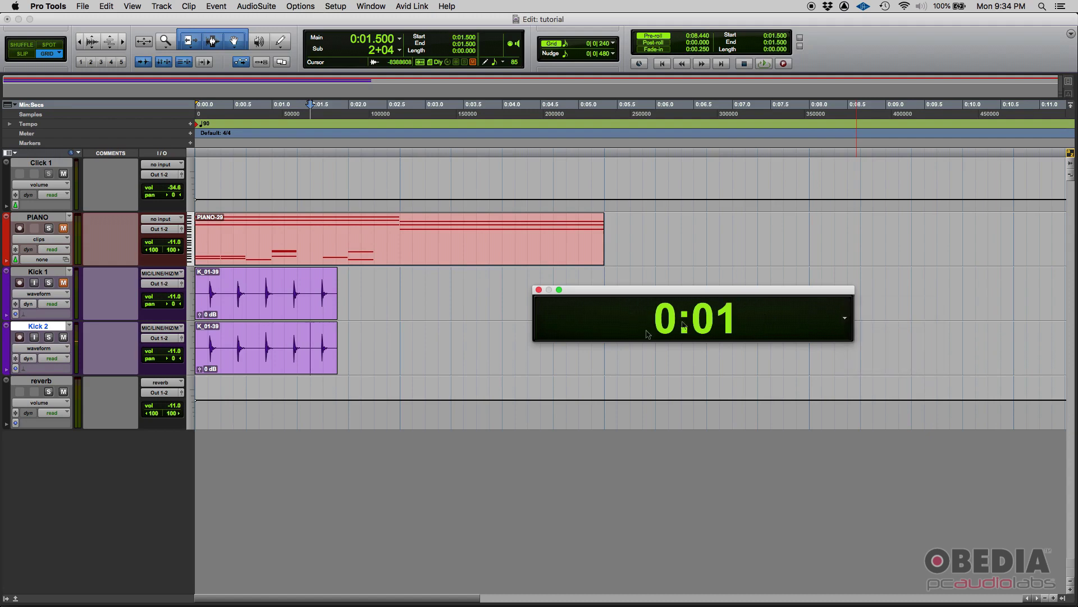
left_click(845, 318)
left_click(851, 306)
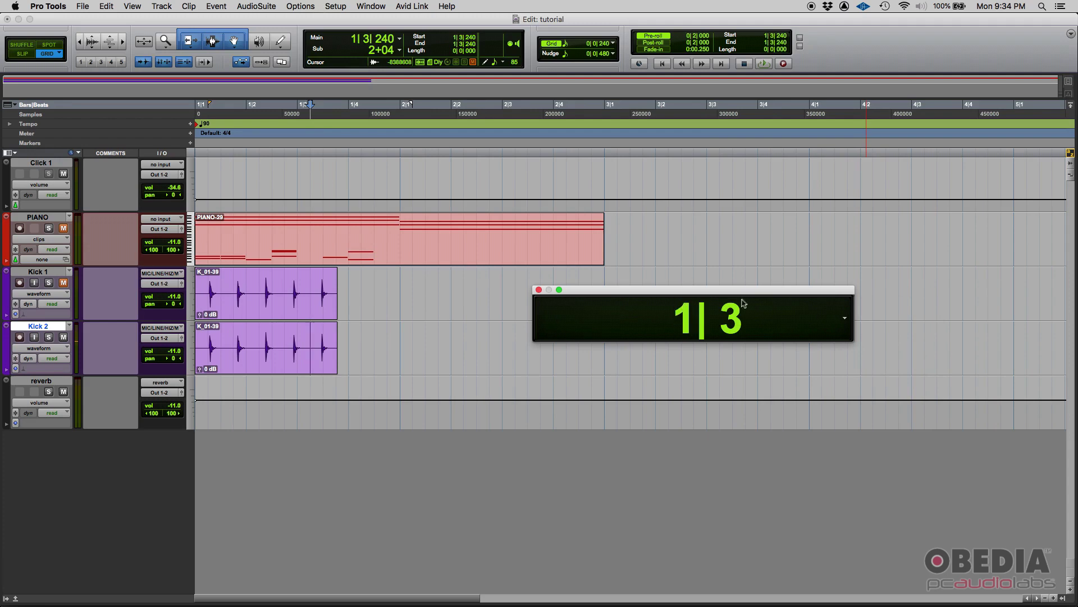
Resize the Big Counter larger by its corner and place it beside the kick clips.
left_click_drag(740, 295, 738, 298)
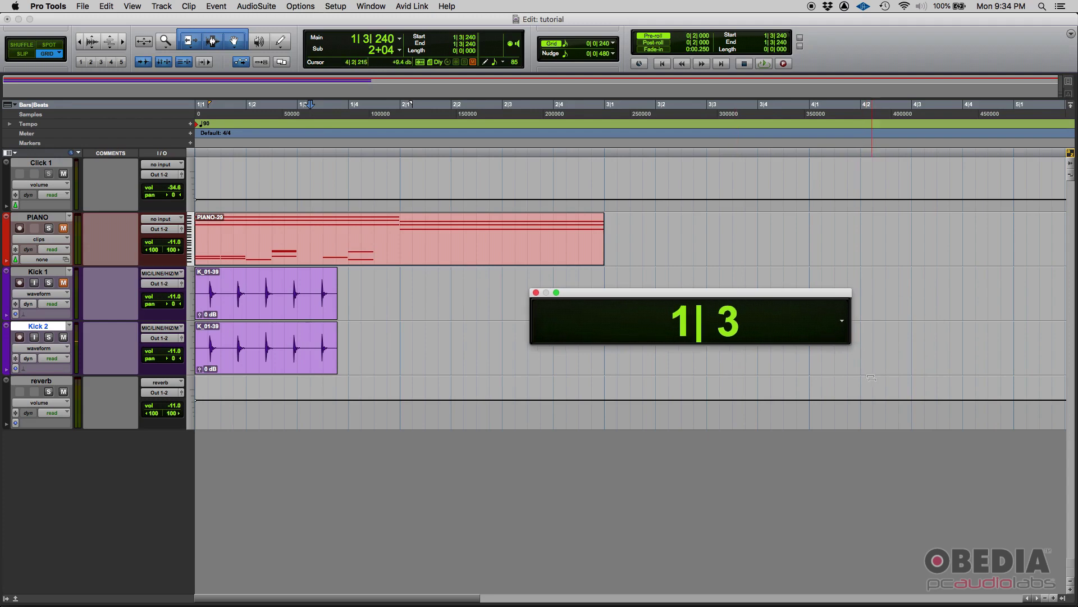
left_click_drag(850, 344, 673, 365)
left_click_drag(448, 238, 694, 274)
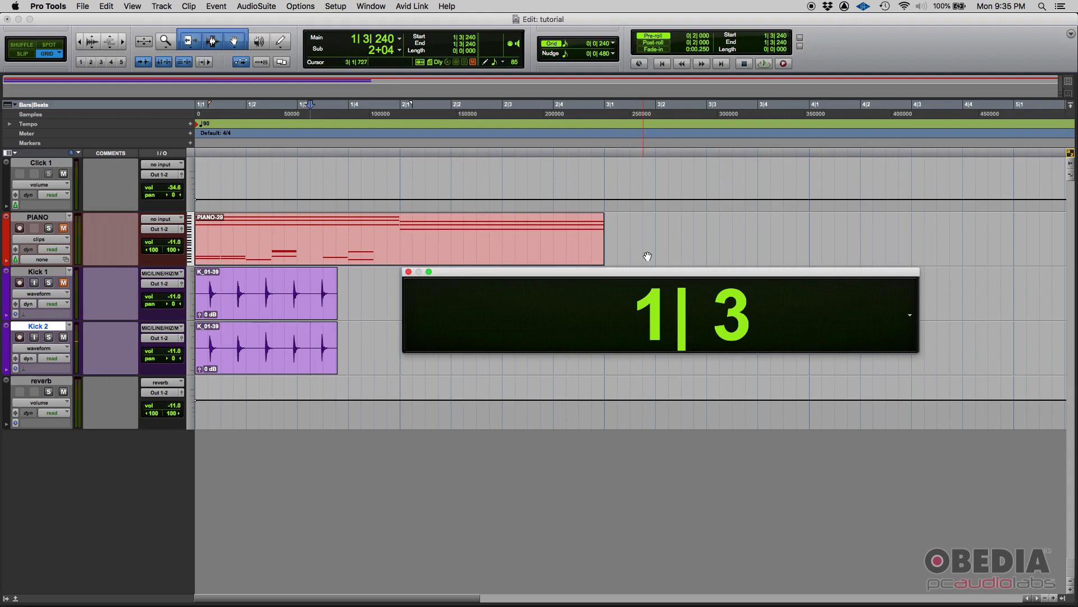
left_click_drag(606, 272, 549, 282)
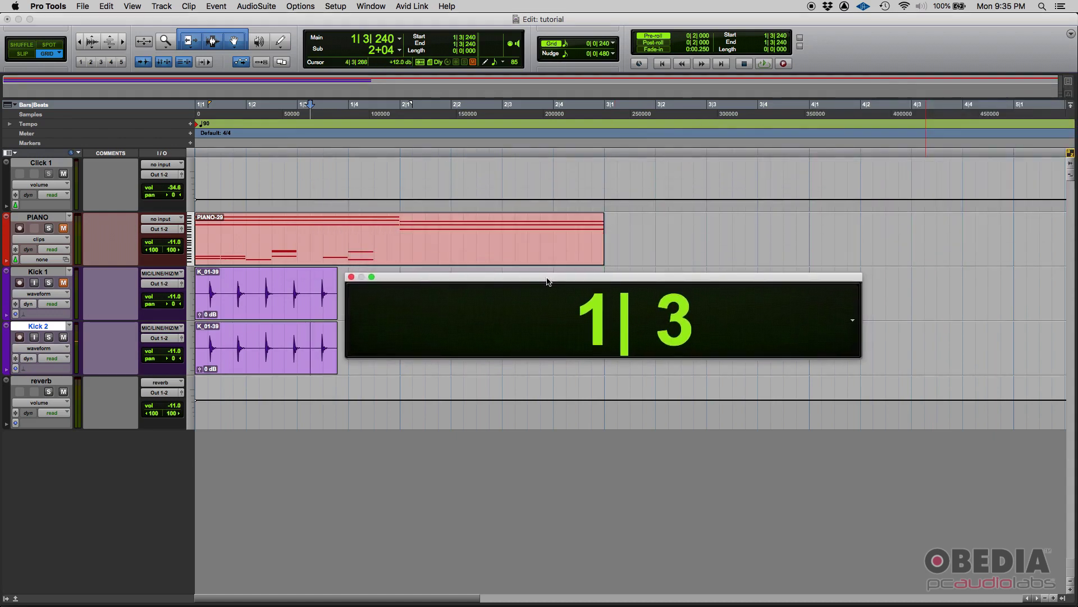
Close the Big Counter and choose Hide Sub Counter in the main counter's options.
left_click(351, 277)
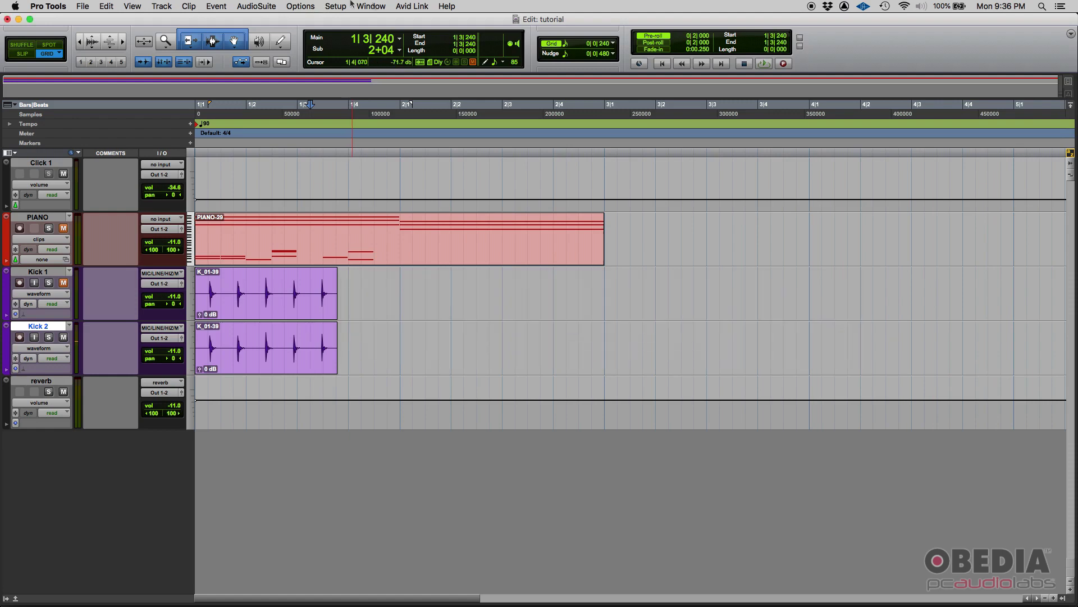
left_click(400, 39)
left_click(422, 99)
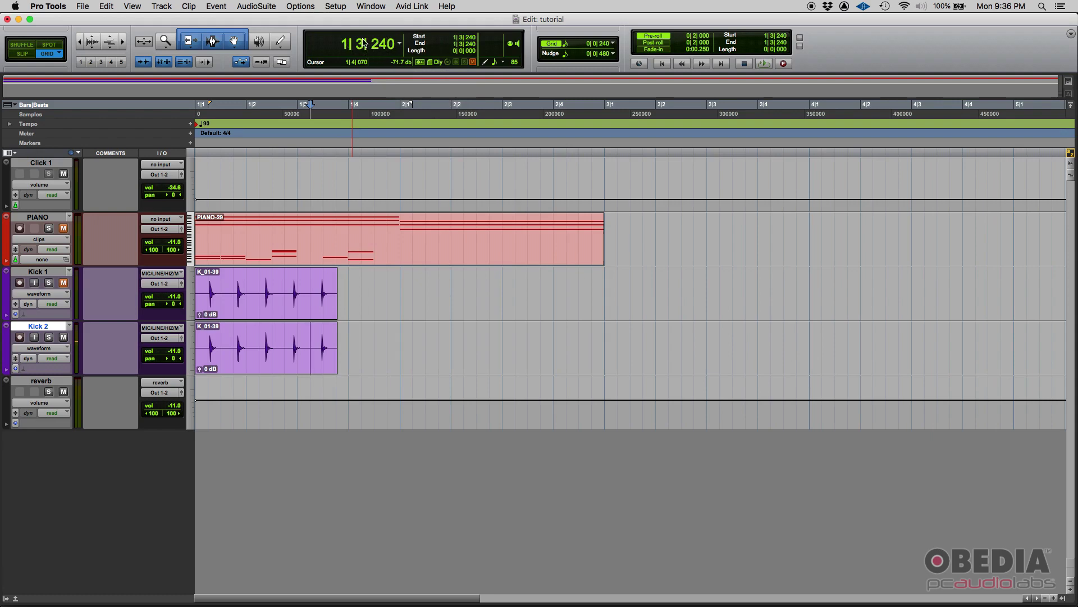
Toggle the Transport window on and off with Cmd+1, then open the Window menu.
key("super+1")
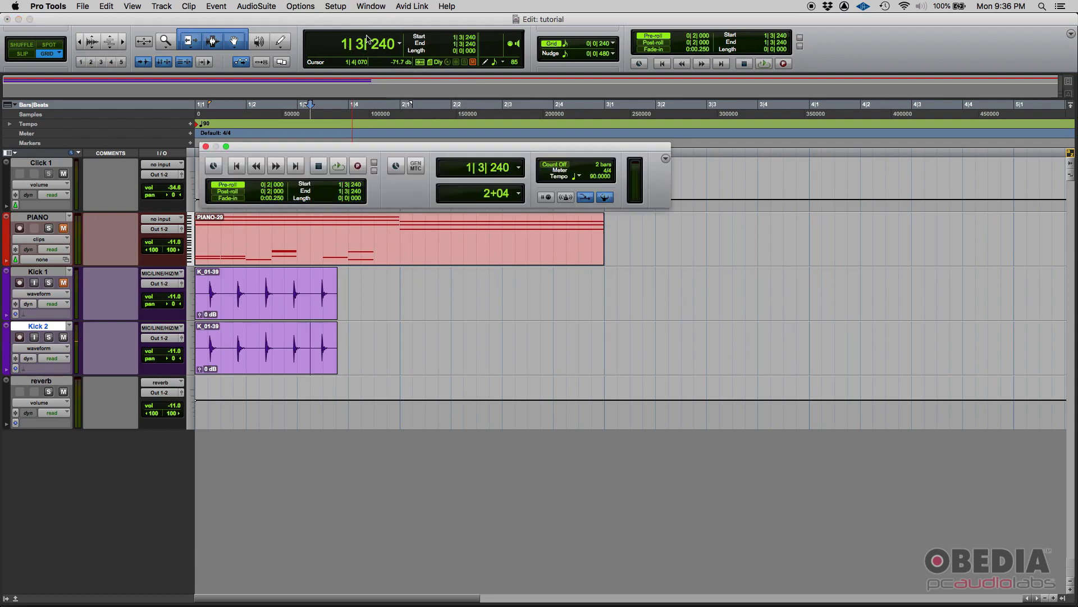
key("super+1")
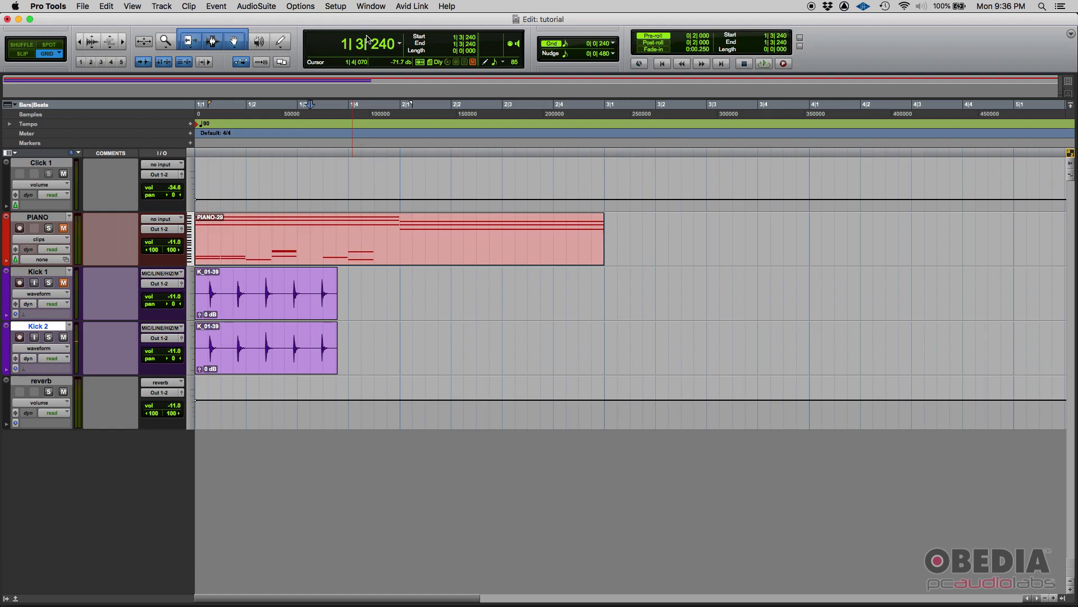
left_click(376, 8)
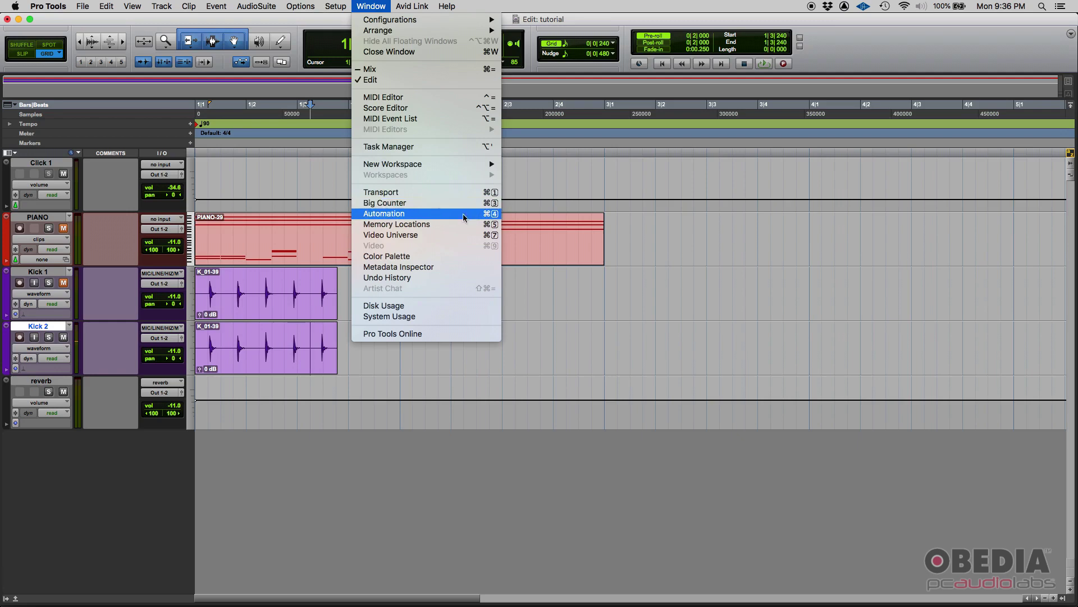
Reopen the Big Counter at its enlarged size, showing 1| 3.
left_click(492, 205)
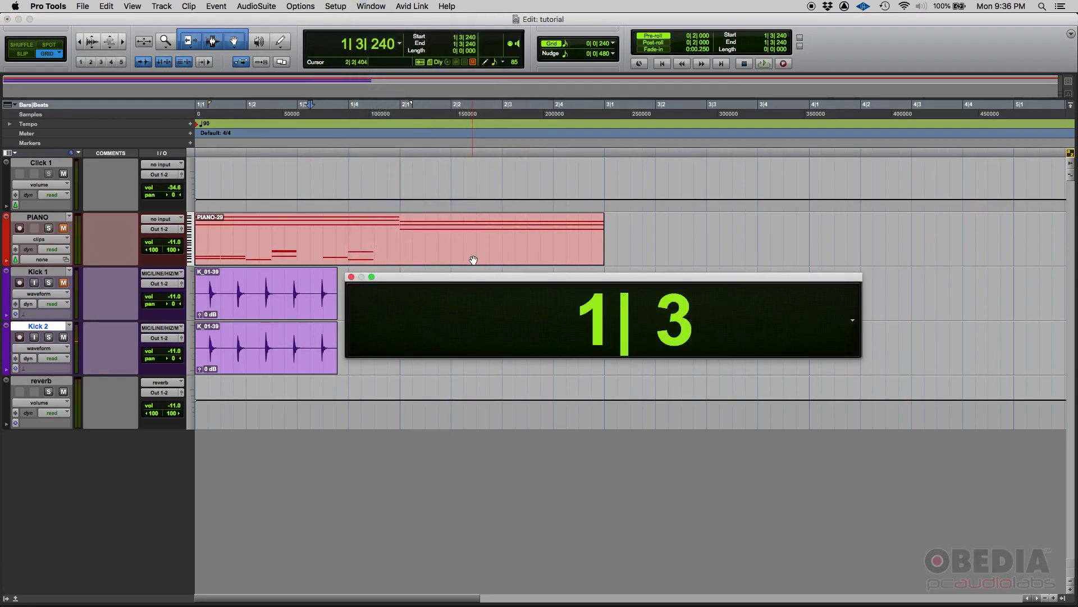